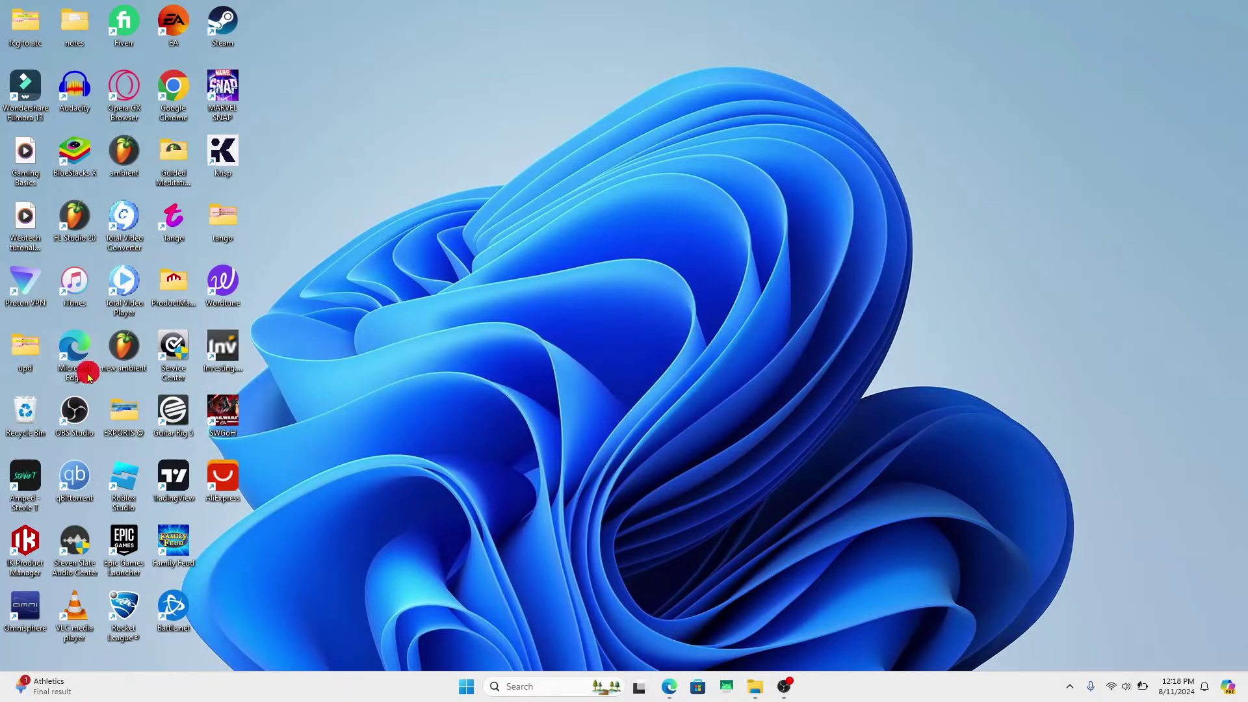
Launch Microsoft Edge and load the AliExpress website
double_click(74, 352)
type("al")
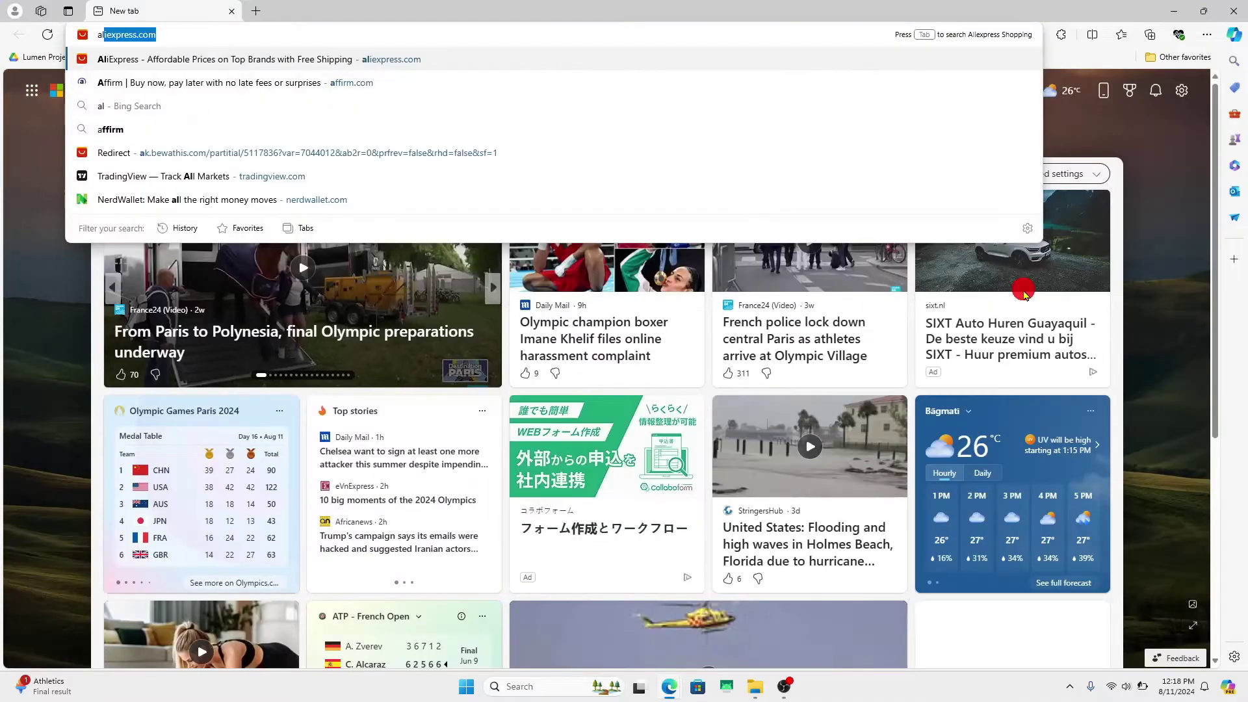
type("iexpress.com")
key("Return")
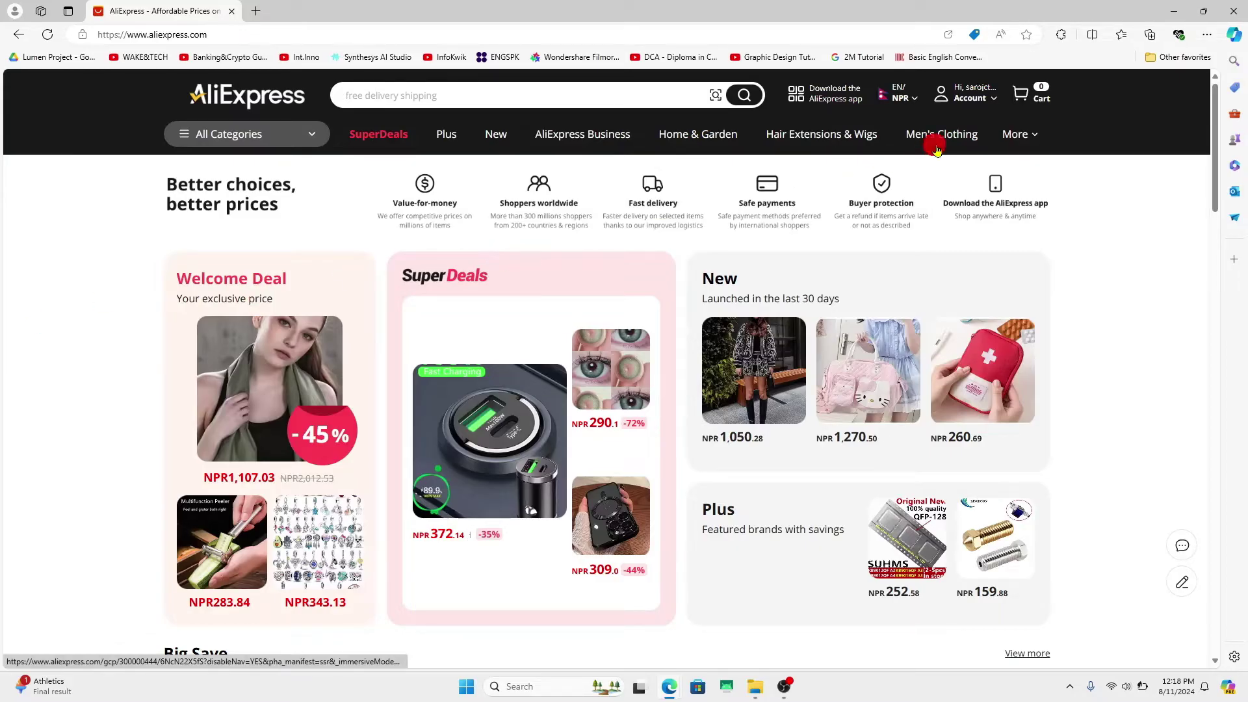
mouse_move(969, 94)
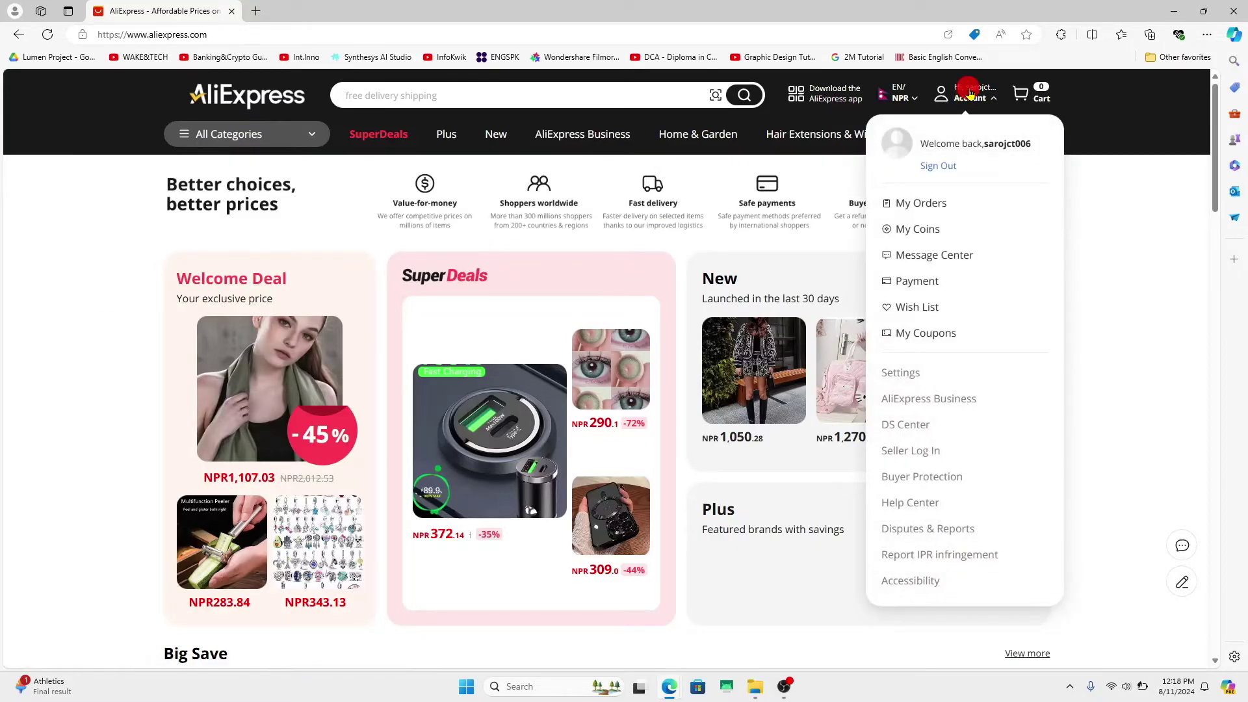
Start a password change from account Settings and paste in the six-digit code from Gmail
left_click(908, 378)
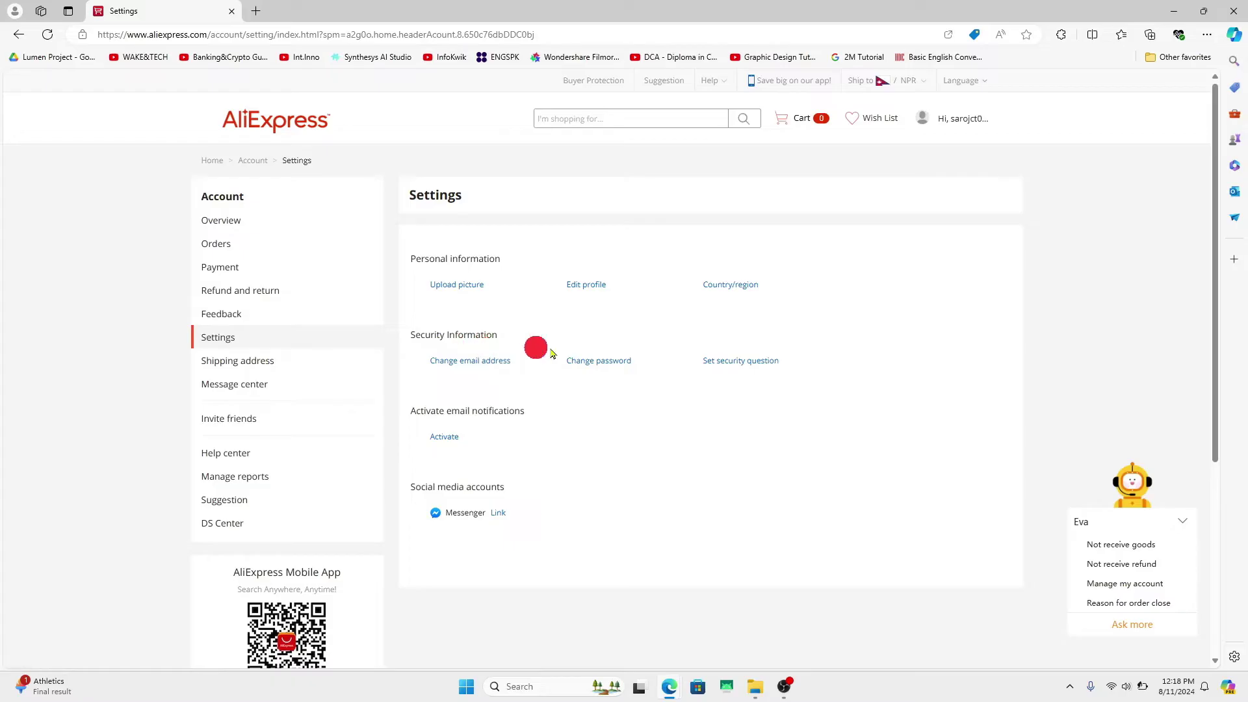
left_click(593, 362)
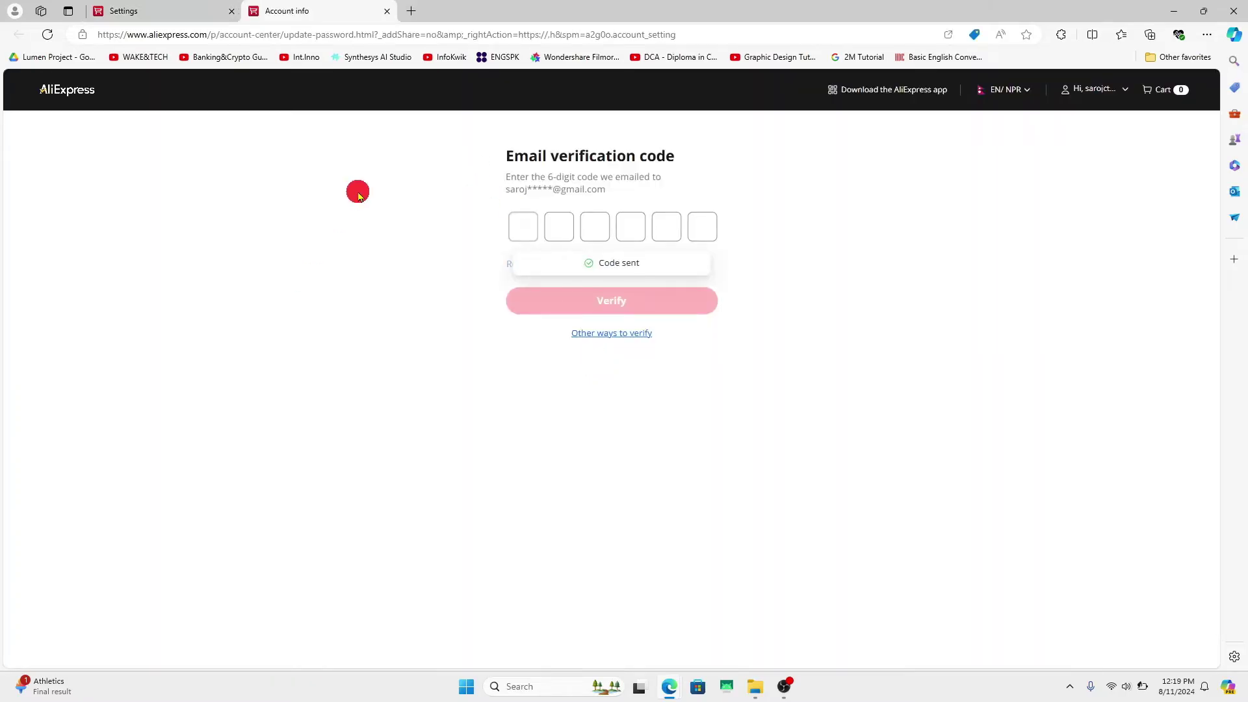
left_click(413, 12)
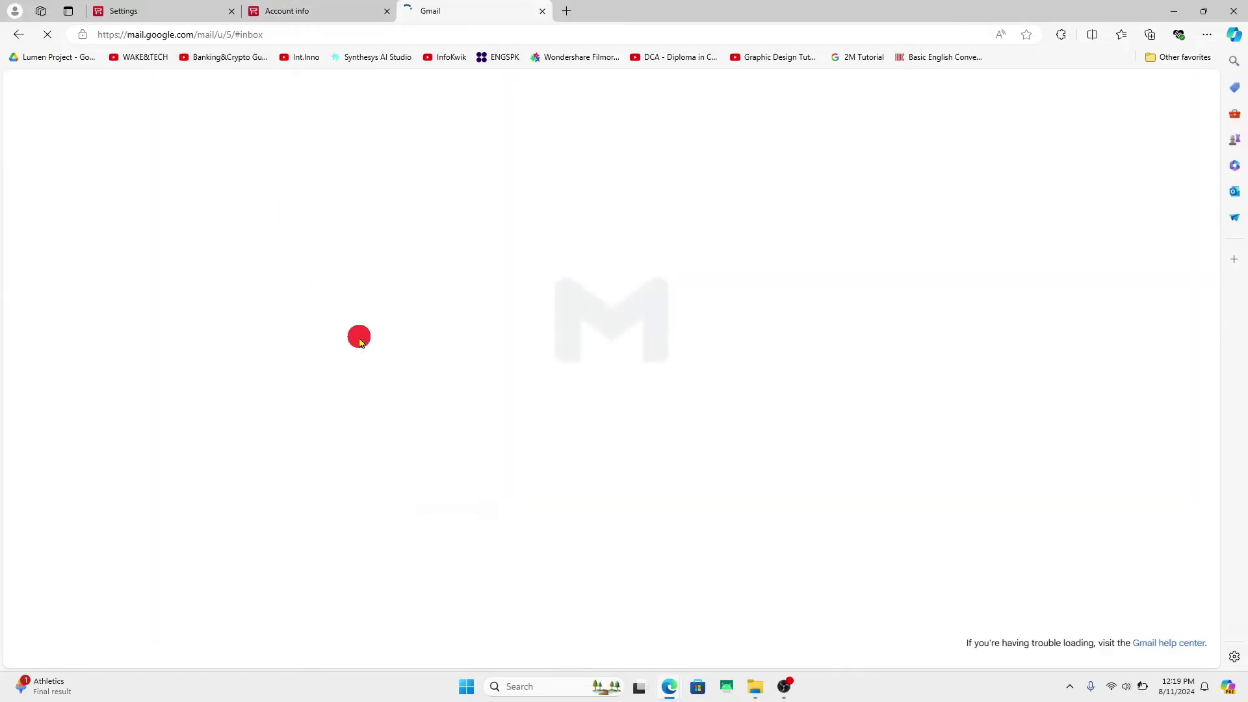
left_click(424, 191)
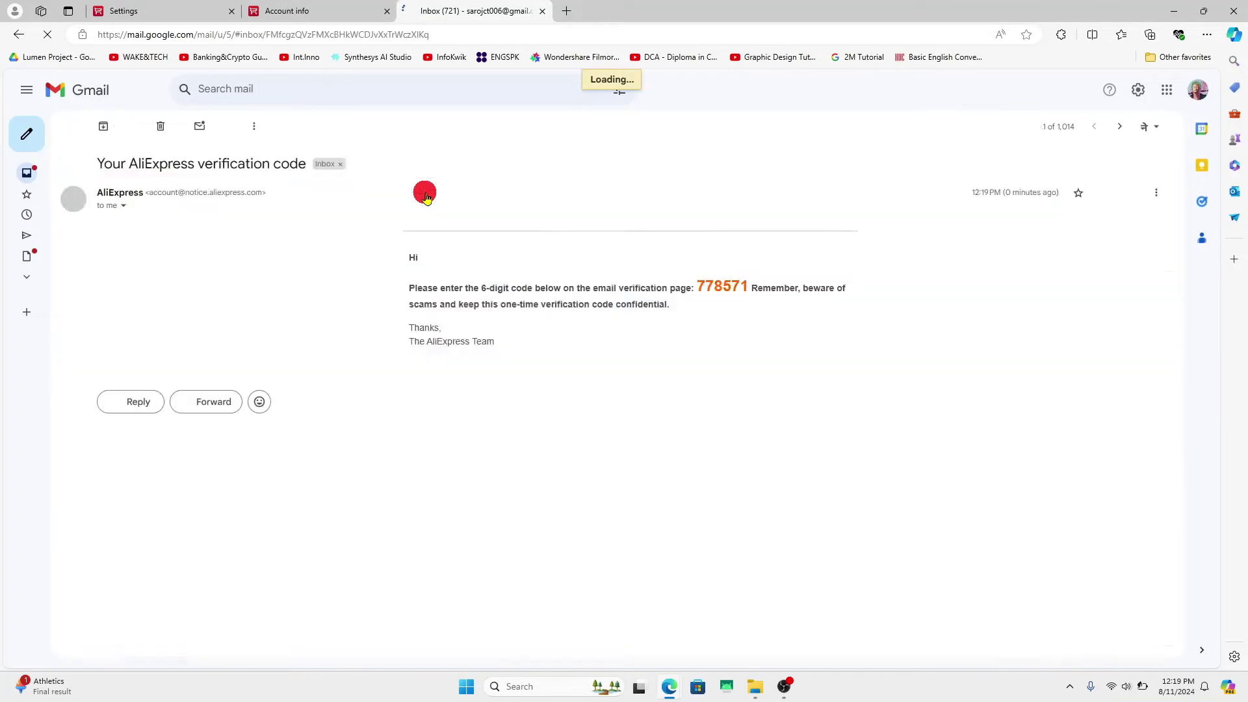
double_click(722, 286)
key("ctrl+c")
key("ctrl+shift+Tab")
left_click(524, 226)
key("ctrl+v")
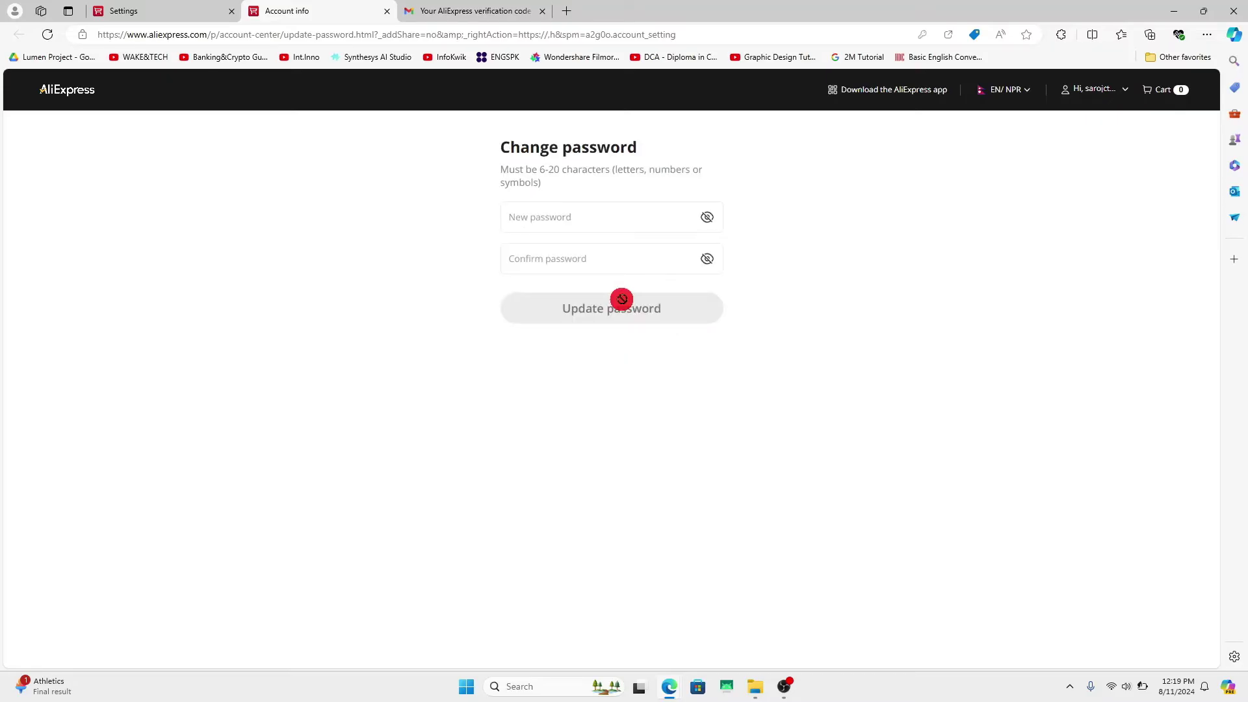
Select the New and Confirm password fields, dismiss the autofill suggestions, then close Edge
left_click(533, 210)
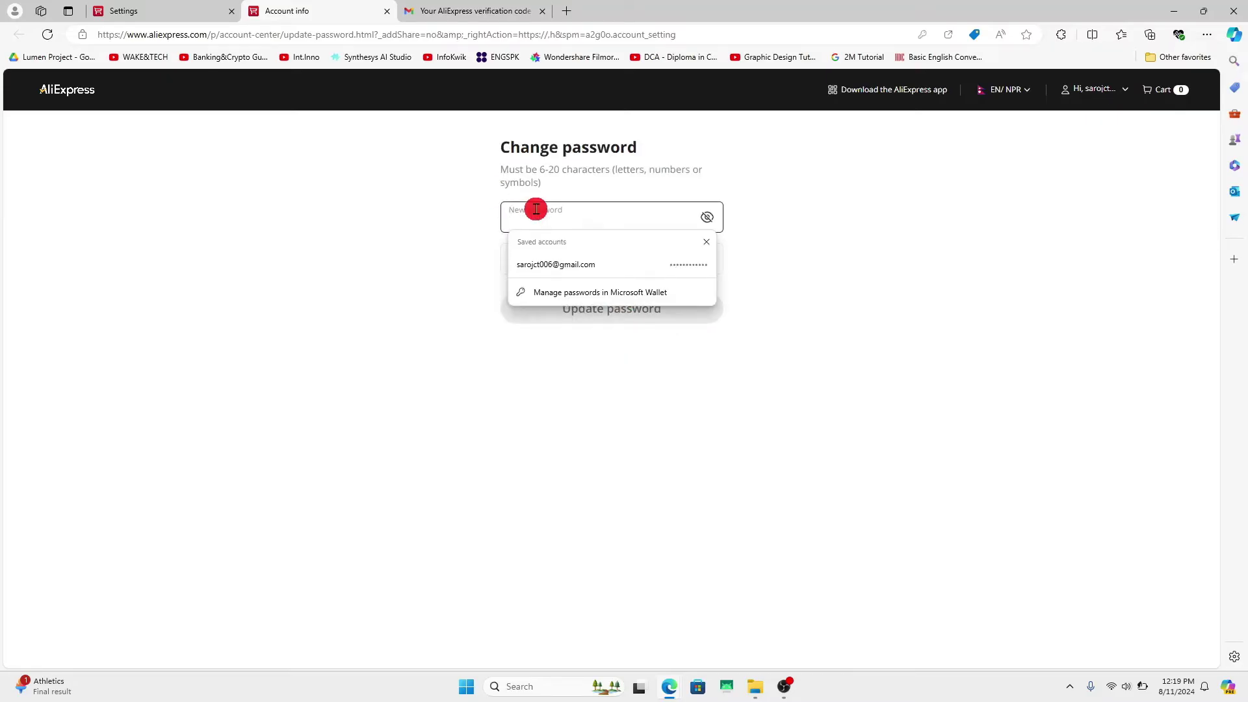
left_click(397, 249)
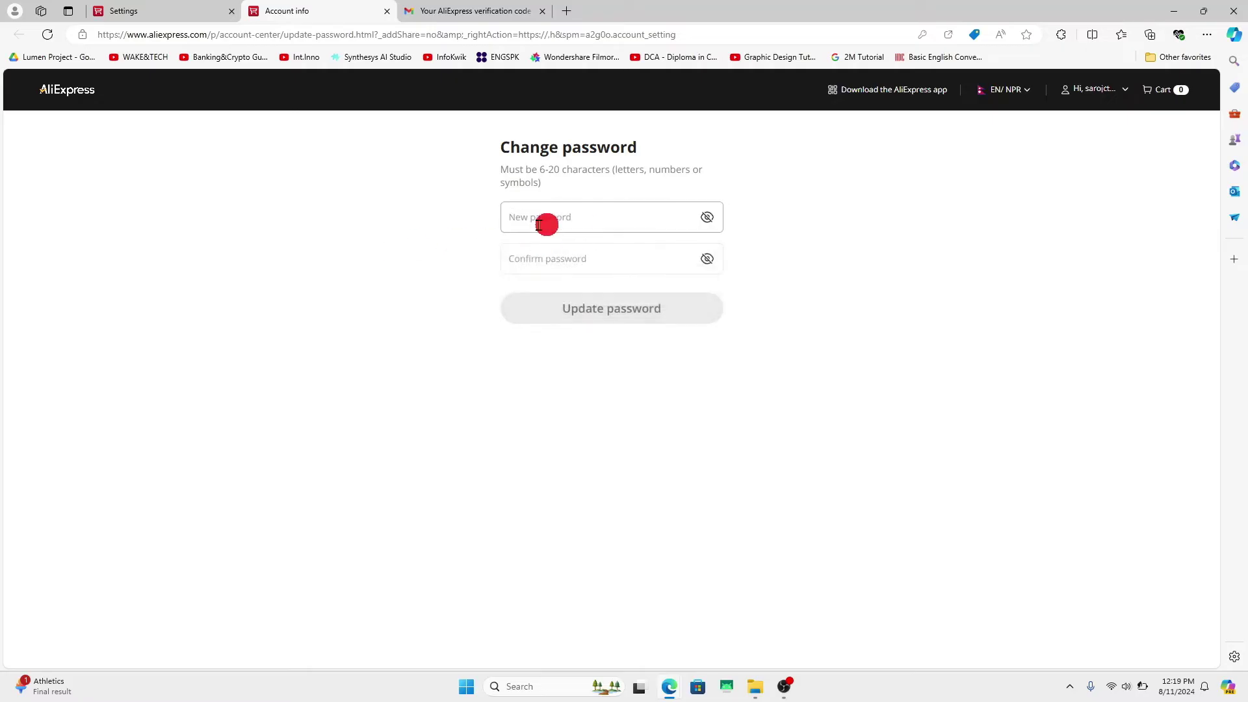
left_click(550, 262)
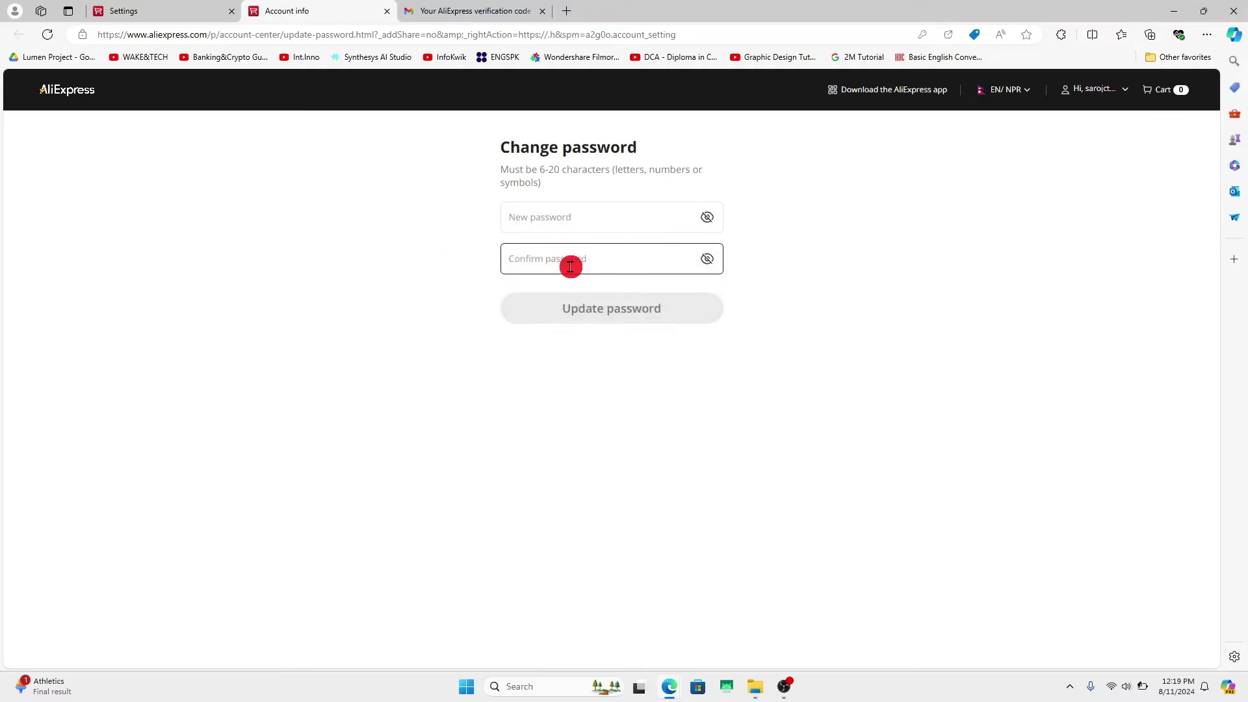
left_click(601, 171)
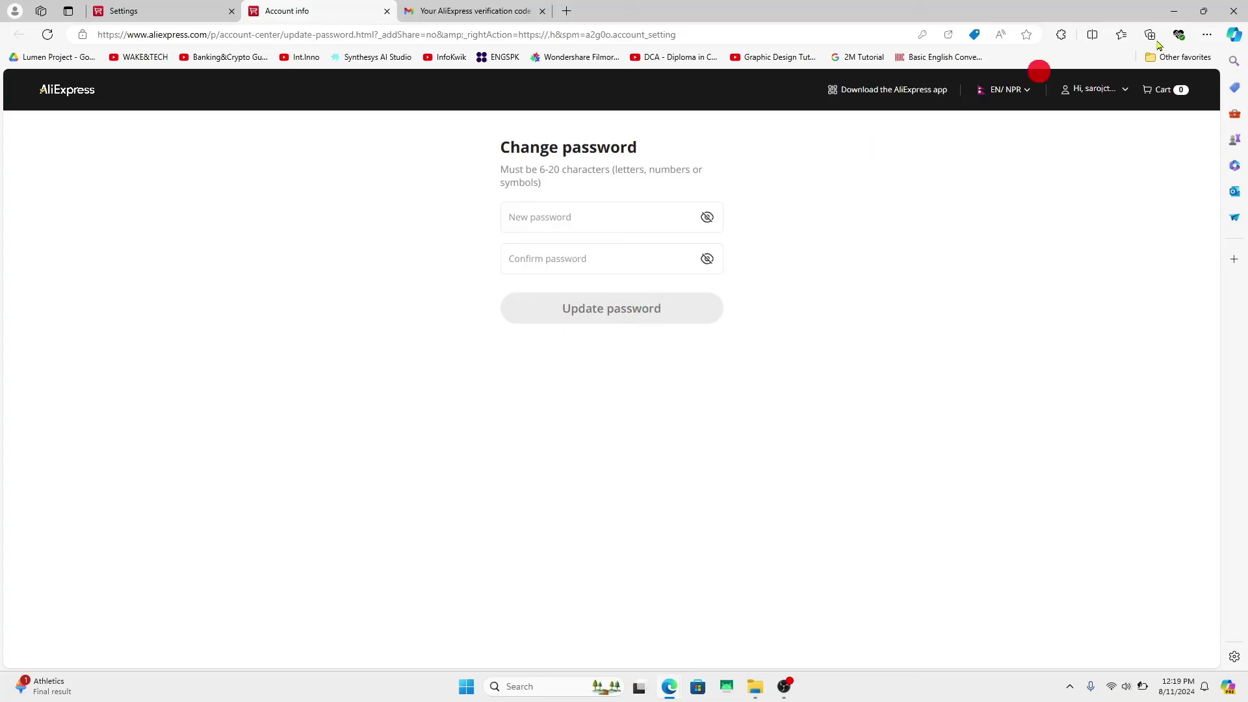
left_click(1233, 11)
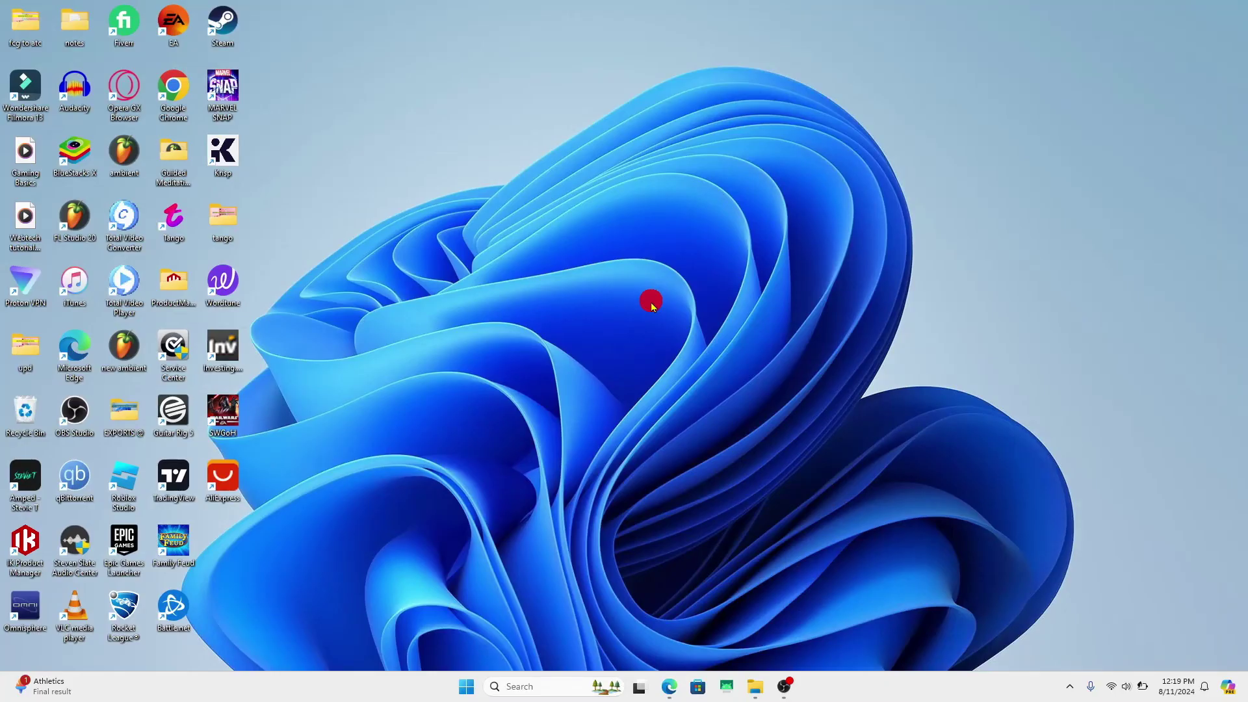